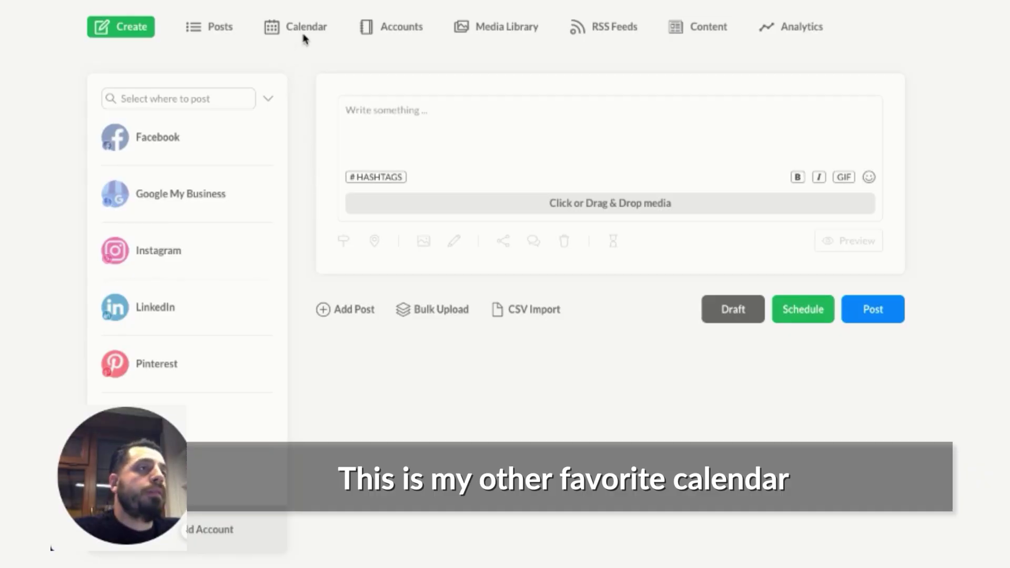
# Step: Open the content calendar and scroll down to the late-March week with the Mar 26 'Hello world' post
pyautogui.click(319, 33)
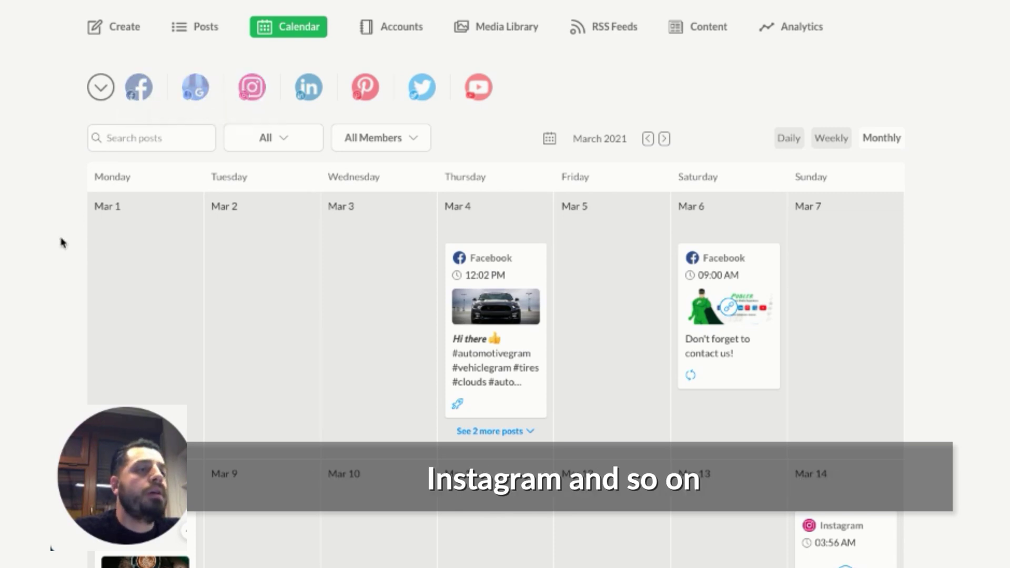
pyautogui.scroll(-10, 62, 243)
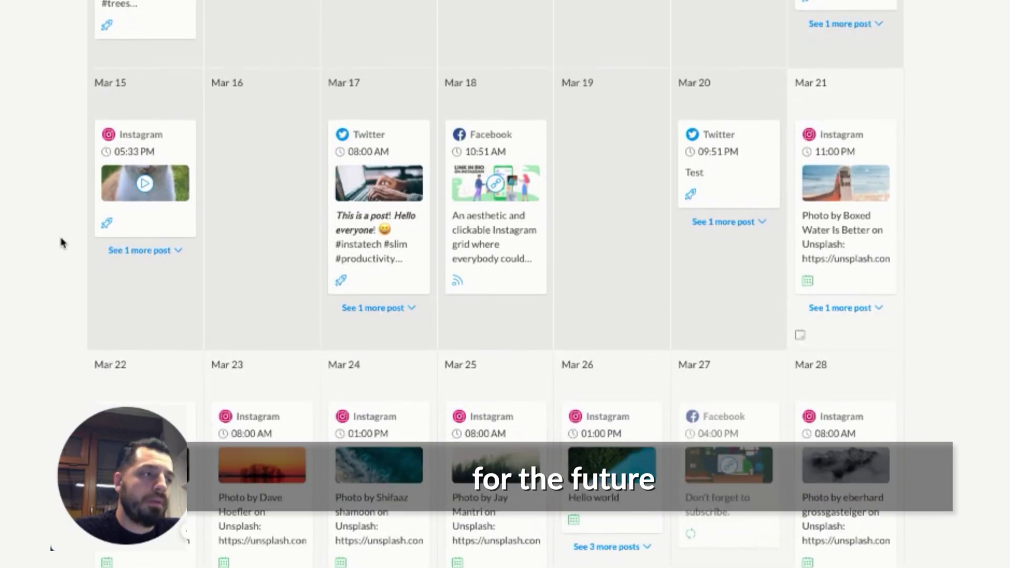
pyautogui.scroll(-5, 62, 242)
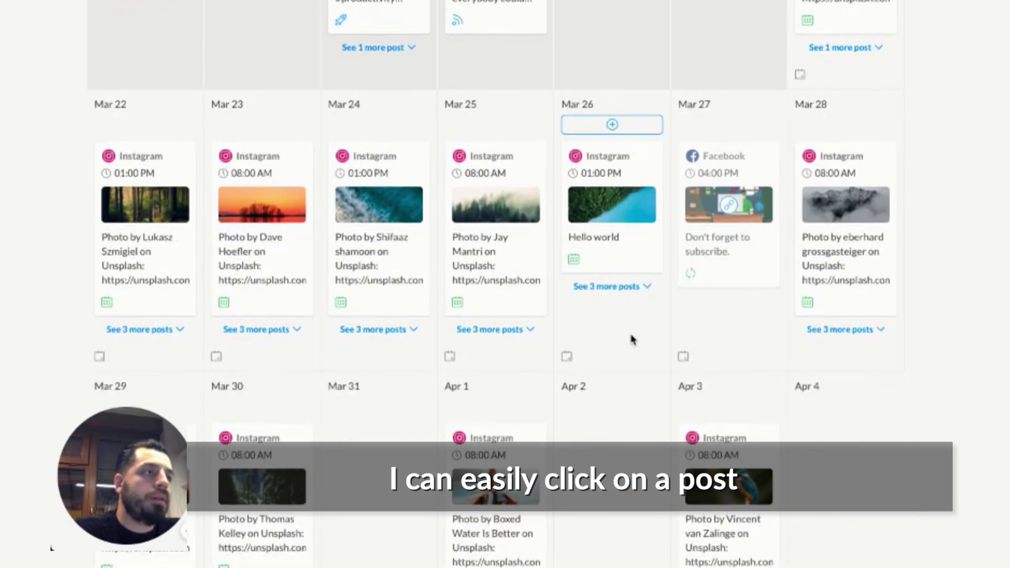
# Step: Open the Mar 26 'Hello world' Instagram post, back out of editing, and publish it immediately
pyautogui.click(612, 225)
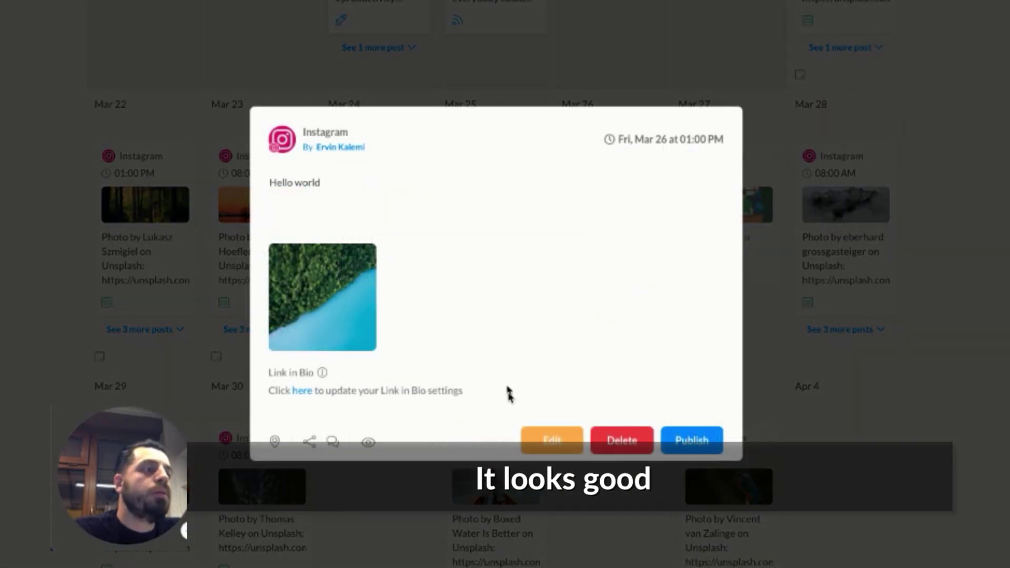
pyautogui.click(545, 447)
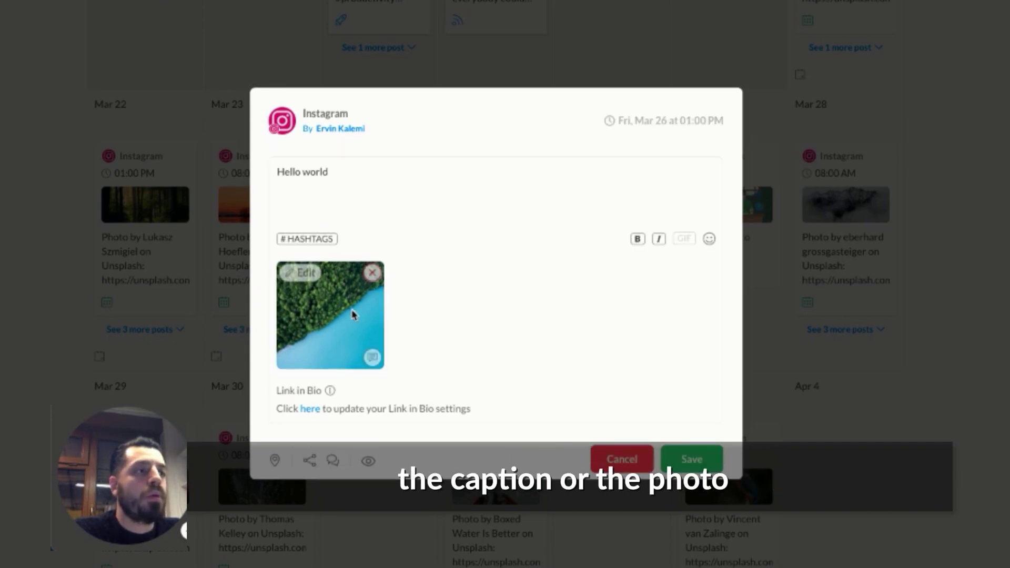
pyautogui.click(616, 463)
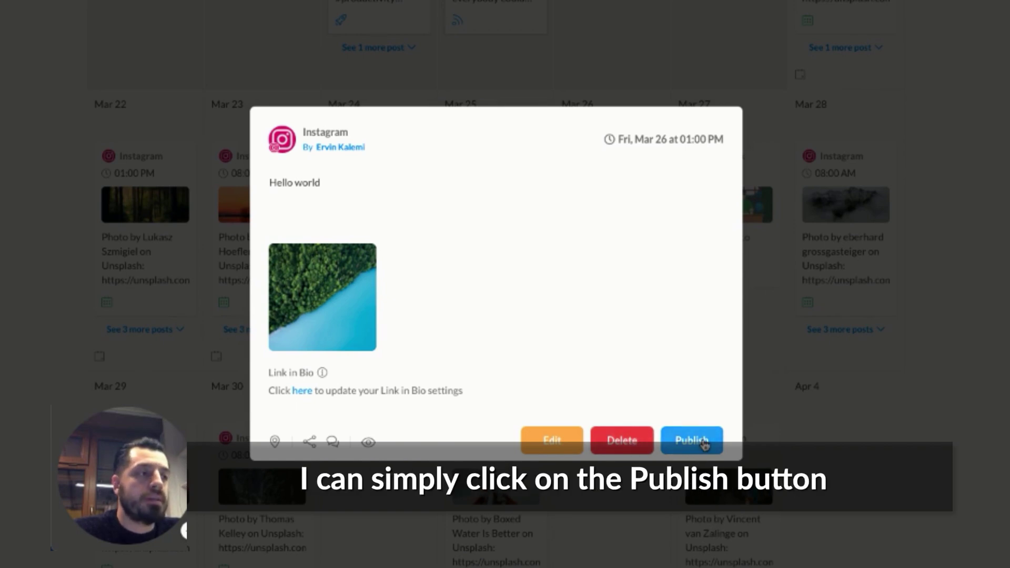
pyautogui.click(704, 445)
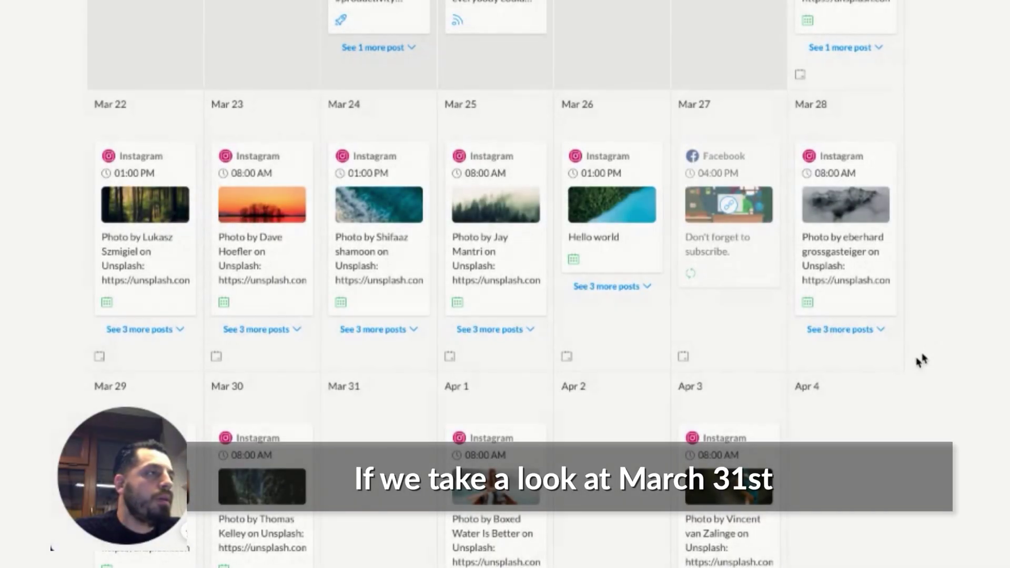
# Step: Expand Mar 30's posts and move its 8:00 AM Instagram and Facebook posts to Mar 31
pyautogui.scroll(-2, 923, 358)
pyautogui.moveTo(409, 375)
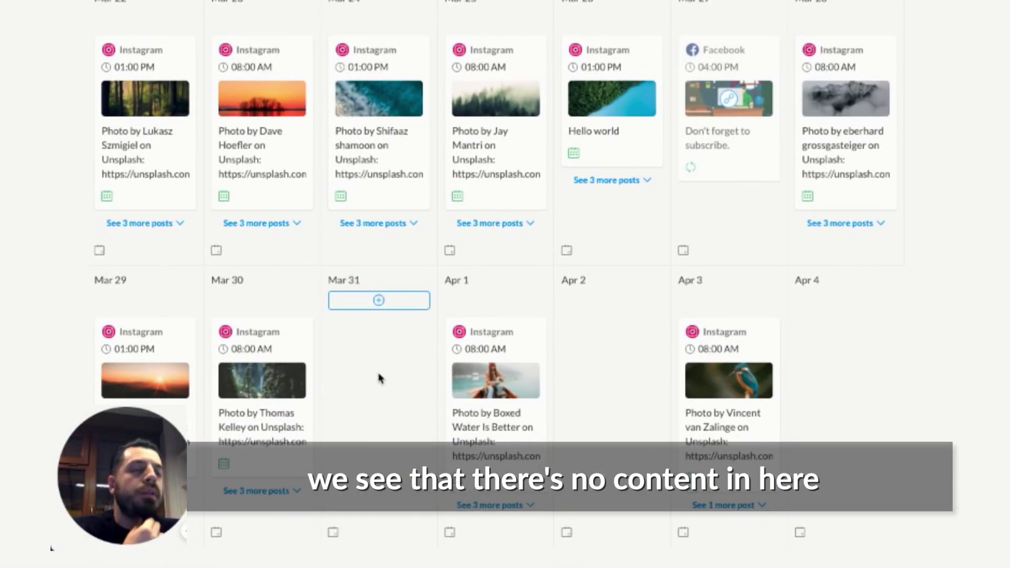
pyautogui.click(257, 491)
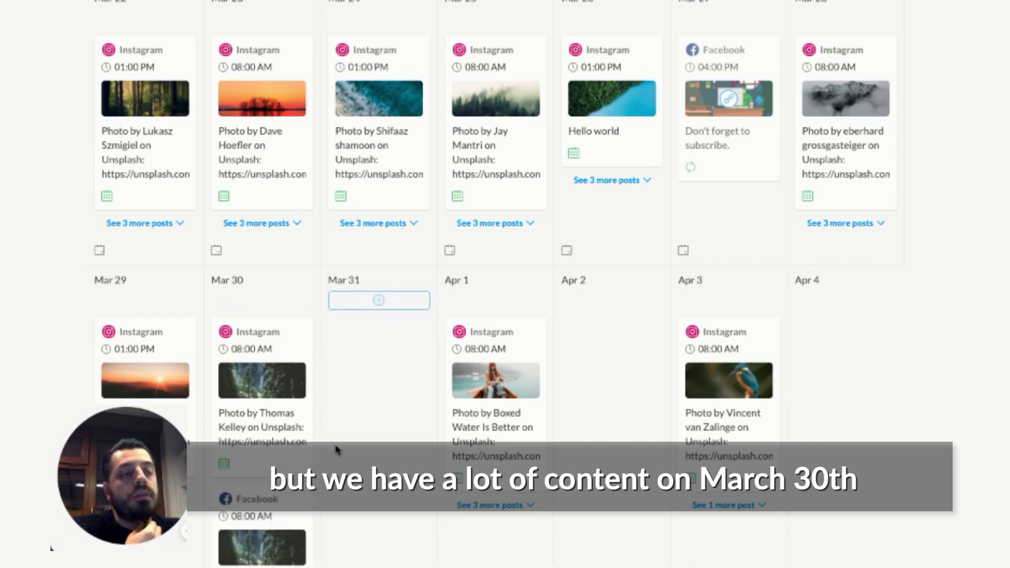
pyautogui.scroll(-3, 338, 450)
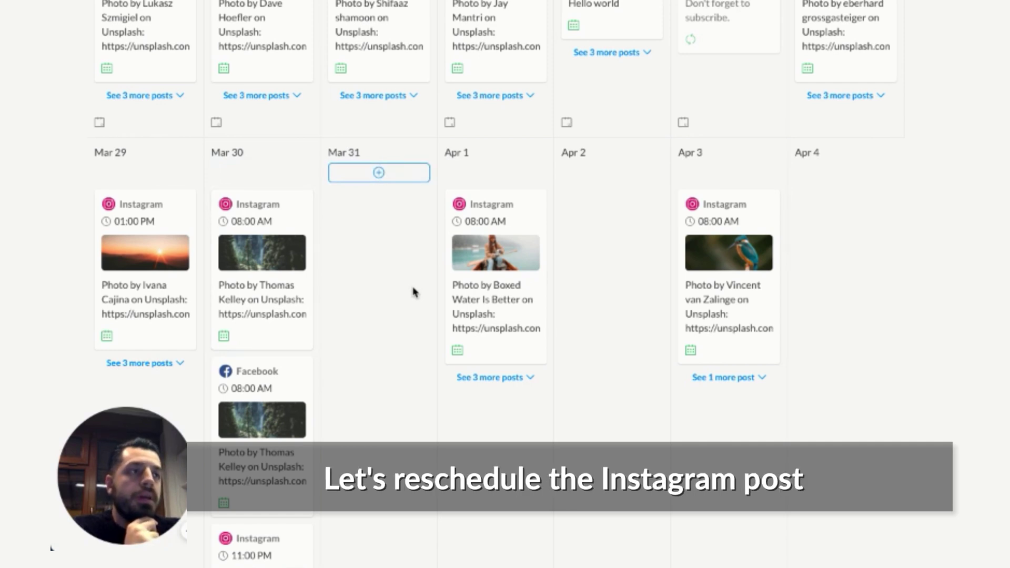
pyautogui.moveTo(257, 342); pyautogui.dragTo(363, 412)
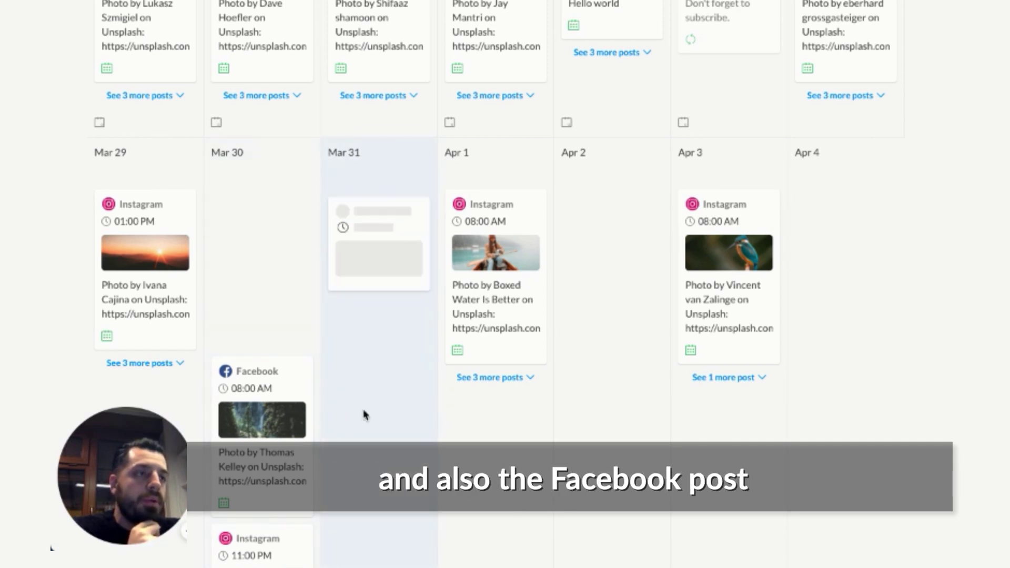
pyautogui.moveTo(254, 301); pyautogui.dragTo(392, 342)
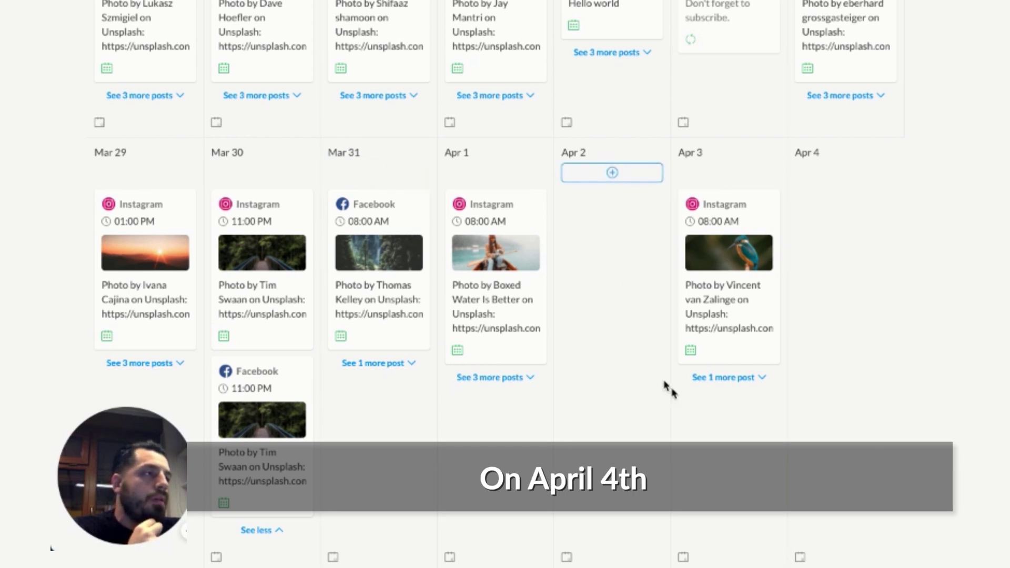
# Step: Show the Apr 4 holidays list: Easter, International Carrot Day and Jeep 4×4 Day
pyautogui.scroll(-1, 846, 306)
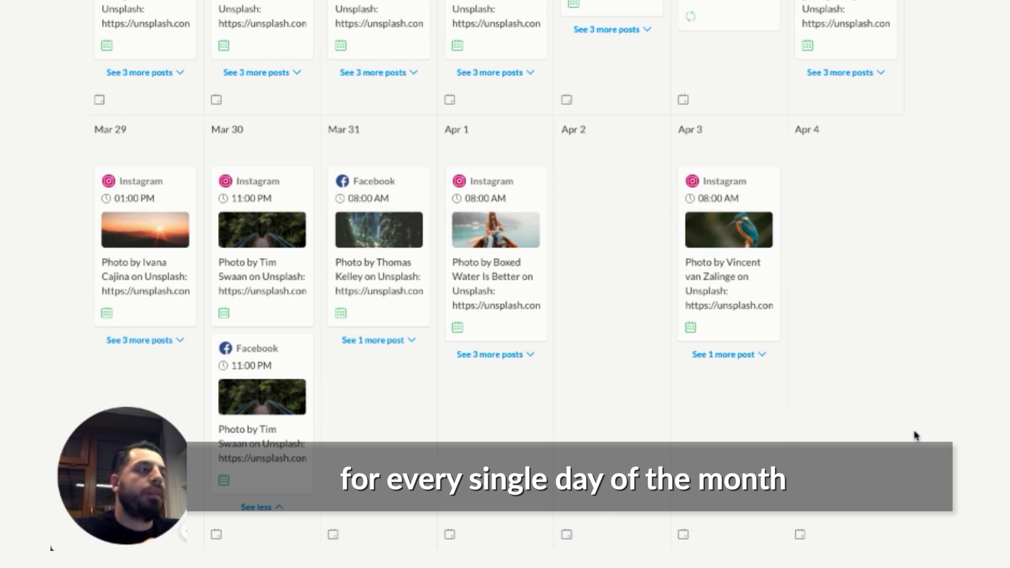
pyautogui.click(801, 538)
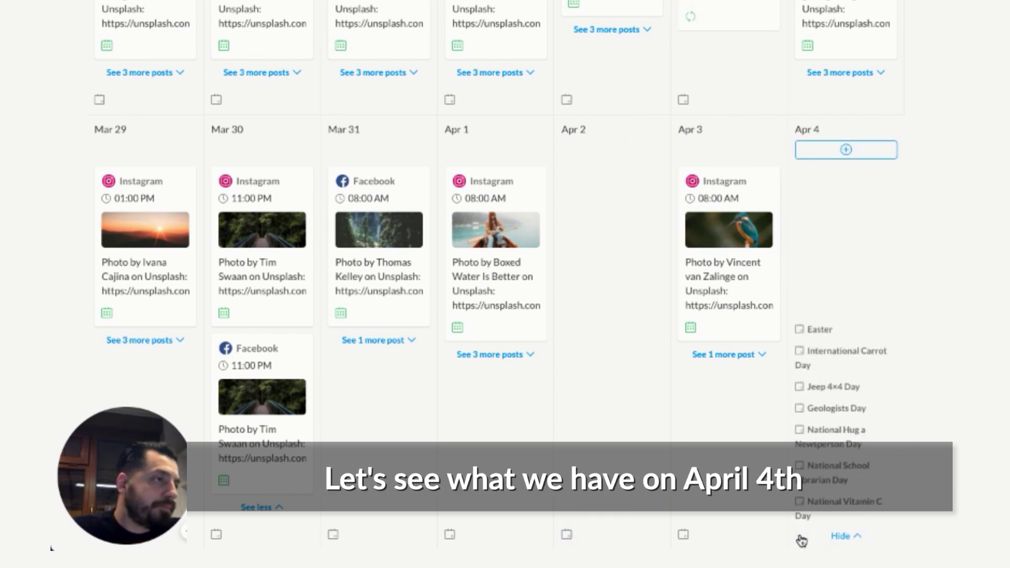
# Step: Start an Easter post and switch its account from Instagram to Twitter
pyautogui.click(824, 330)
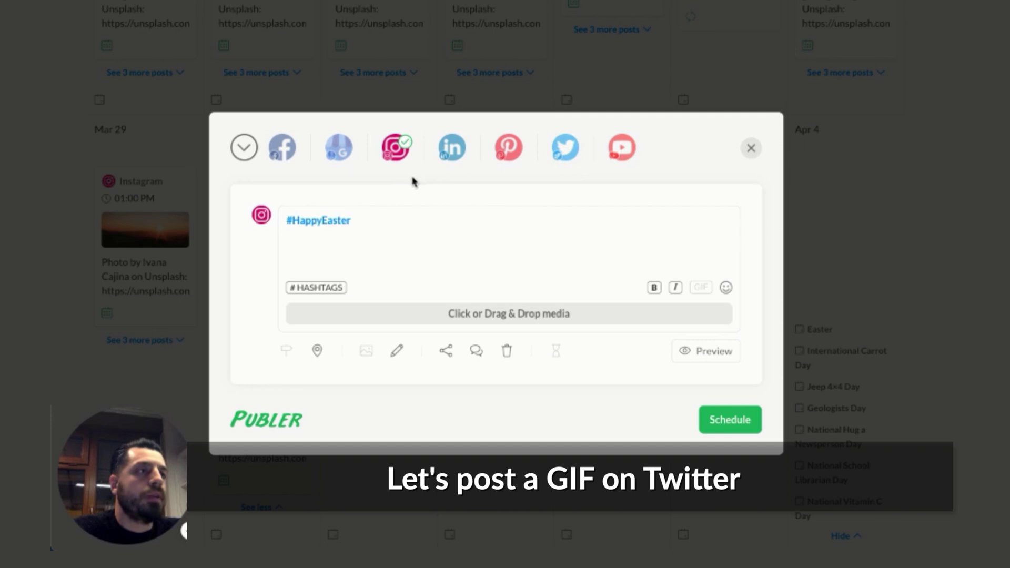
pyautogui.click(396, 158)
pyautogui.click(574, 160)
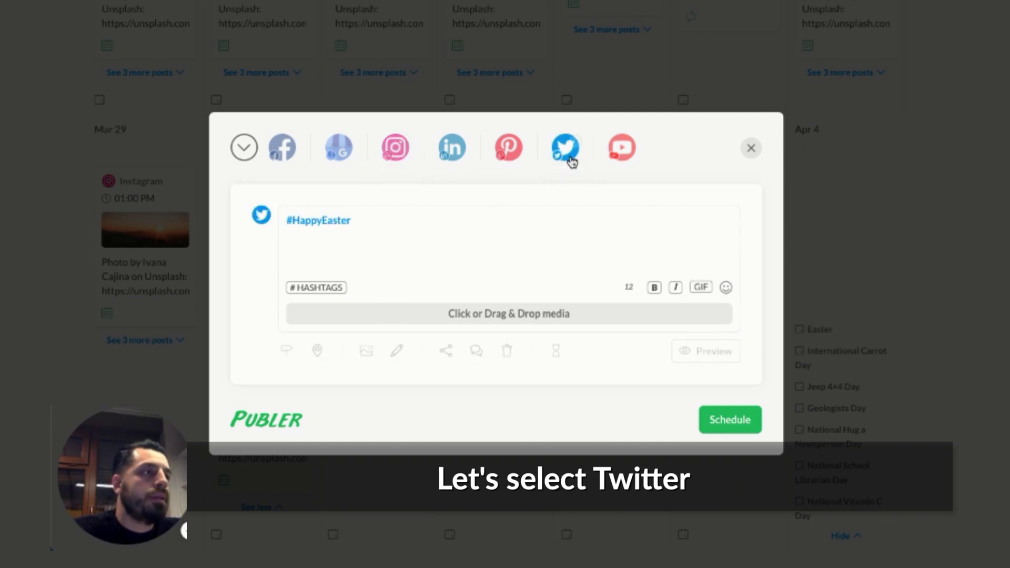
# Step: Attach a GIF found by searching 'happy easter' and bring up scheduling for Apr 4
pyautogui.click(701, 288)
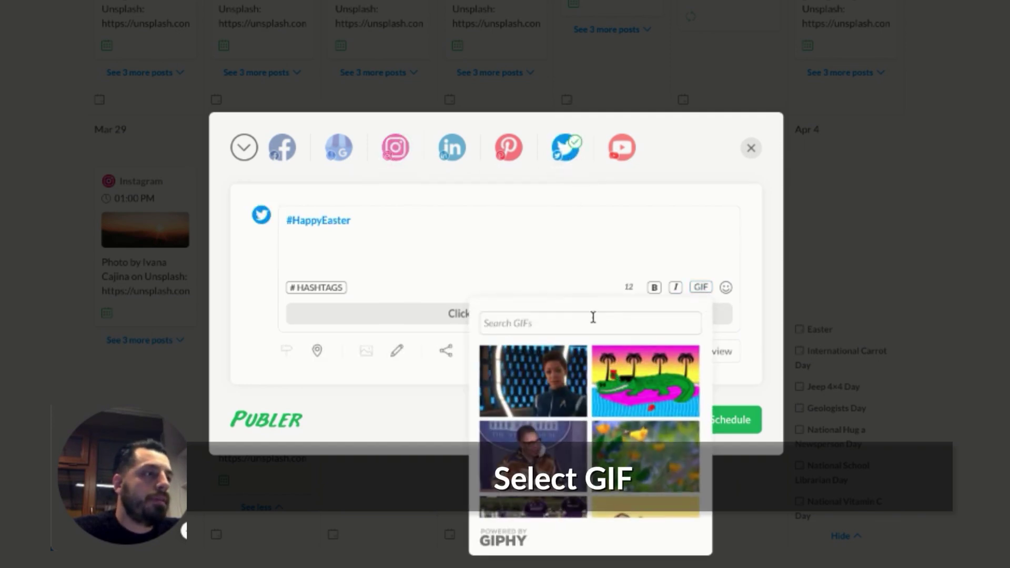
pyautogui.write('happy easer')
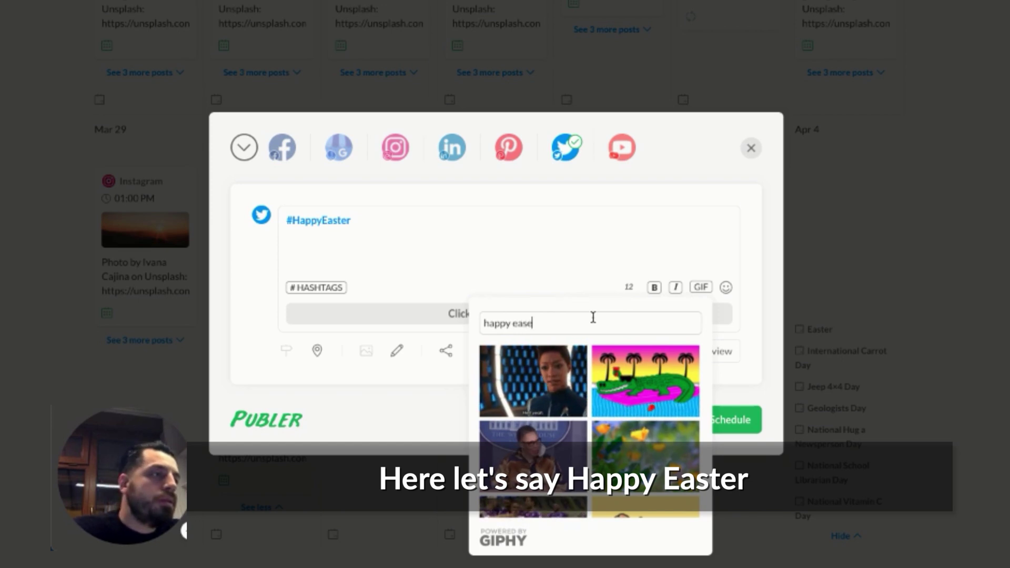
pyautogui.press('BackSpace')
pyautogui.press('BackSpace')
pyautogui.write('ter')
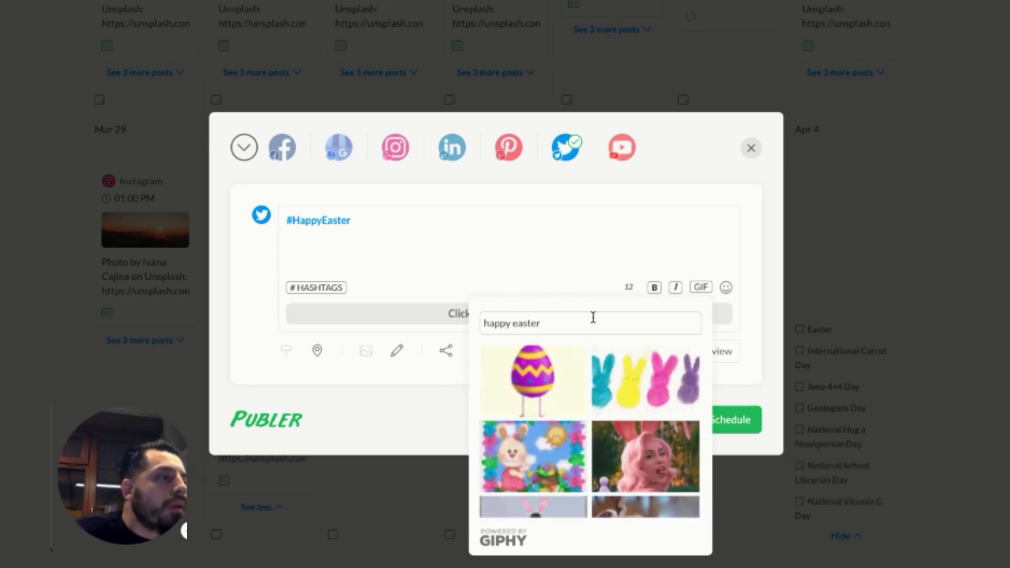
pyautogui.click(547, 455)
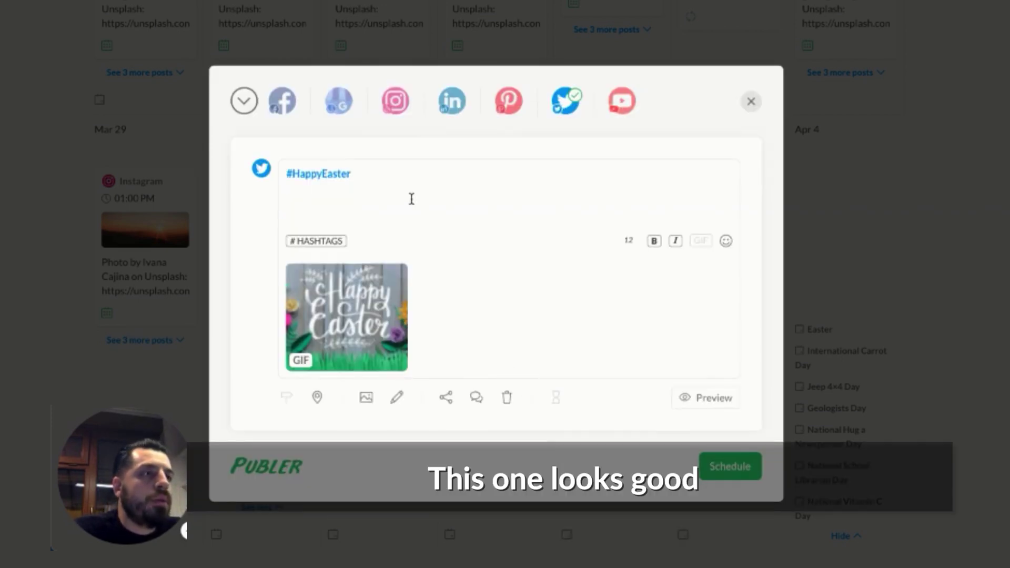
pyautogui.click(730, 467)
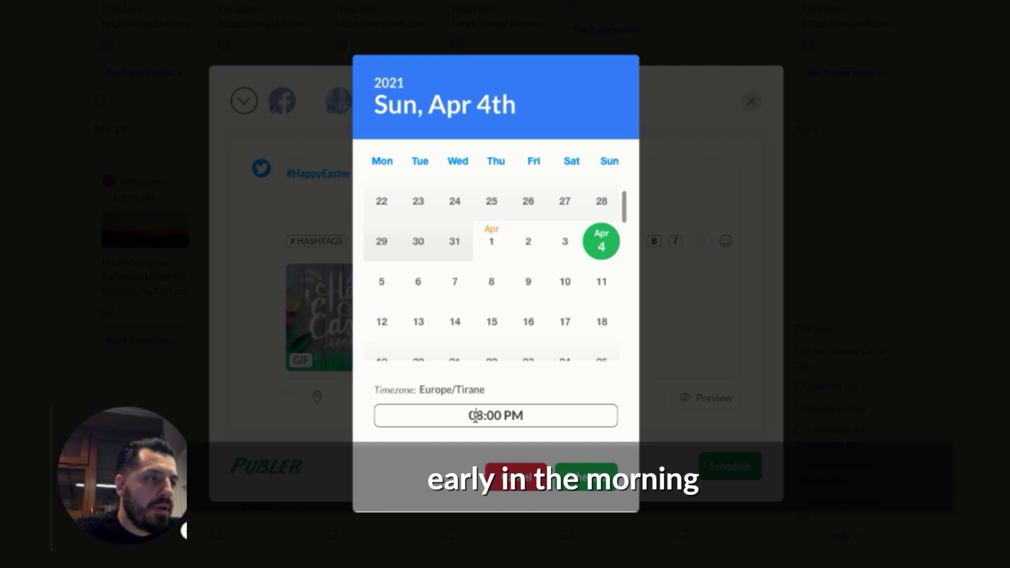
# Step: Set the #HappyEaster post time to 08:00 AM on Apr 4 and confirm
pyautogui.press('a')
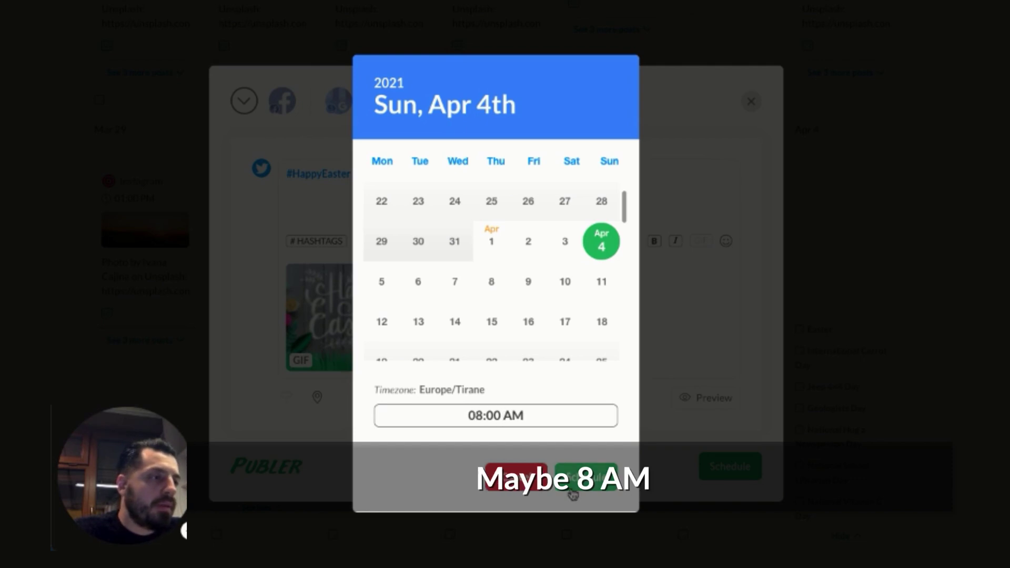
pyautogui.click(584, 477)
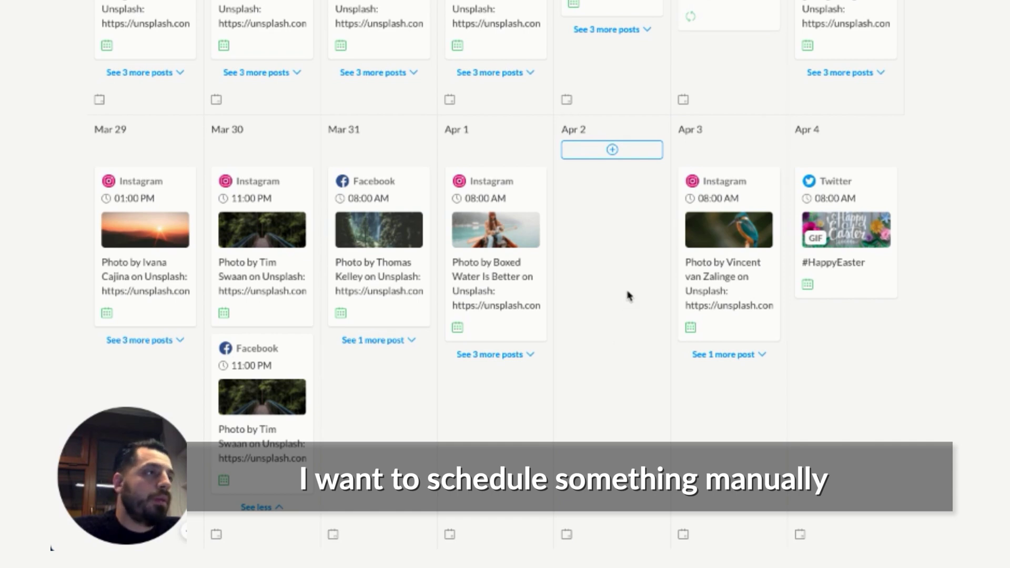
# Step: Start an Apr 2 post for Instagram and Facebook with the lake pier photo from the media library
pyautogui.click(614, 152)
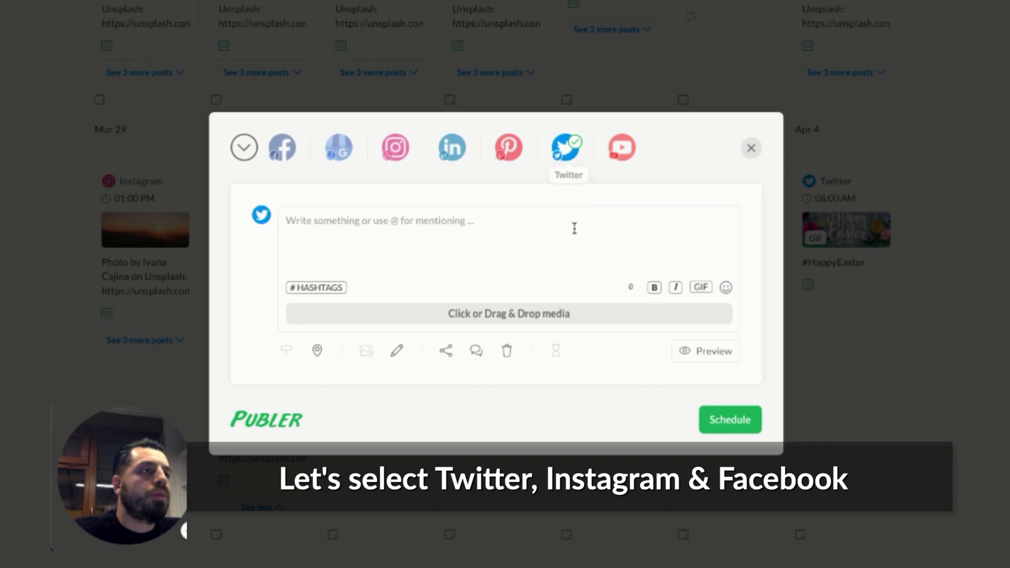
pyautogui.click(395, 147)
pyautogui.click(279, 158)
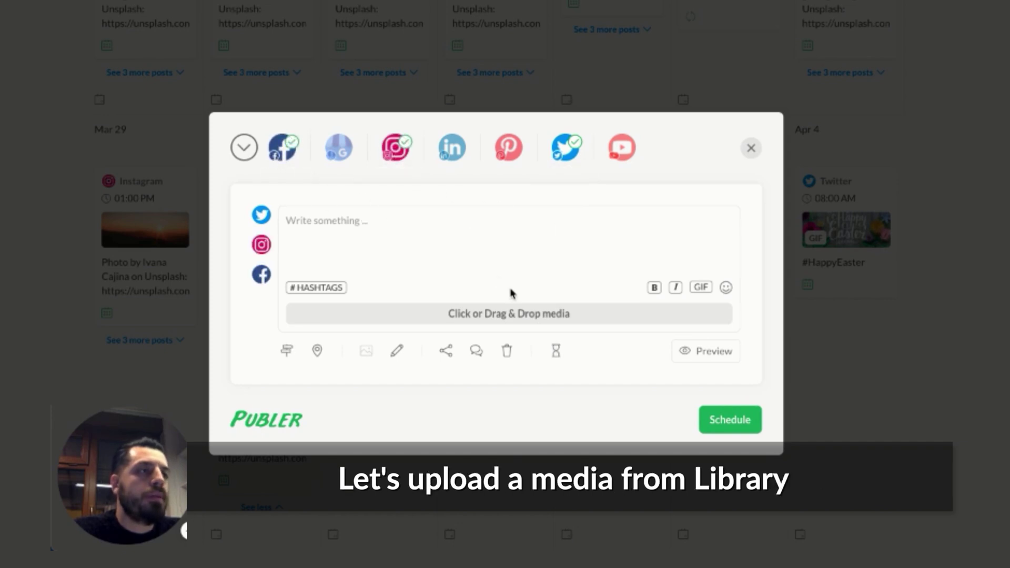
pyautogui.click(505, 316)
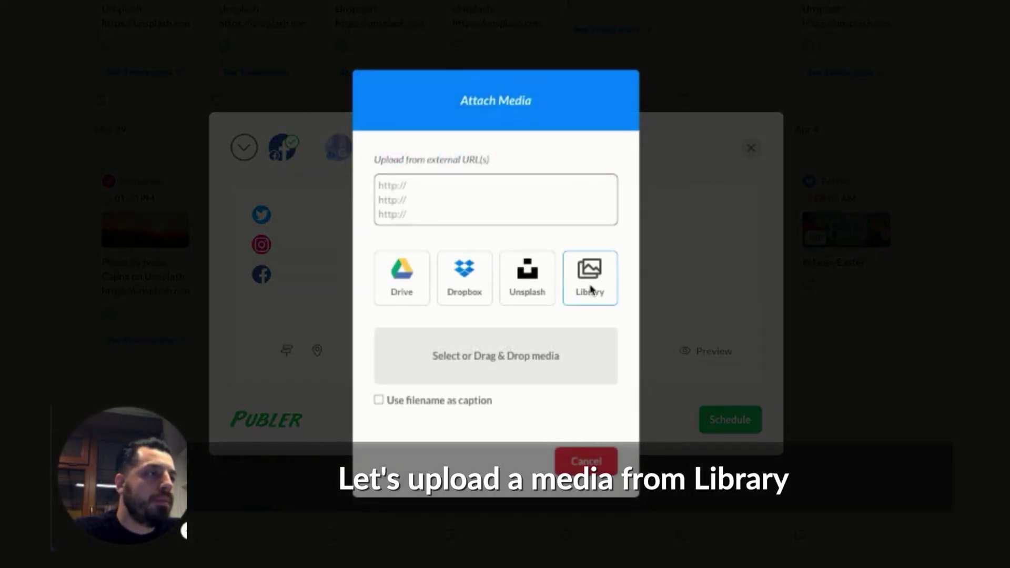
pyautogui.click(591, 289)
pyautogui.click(615, 313)
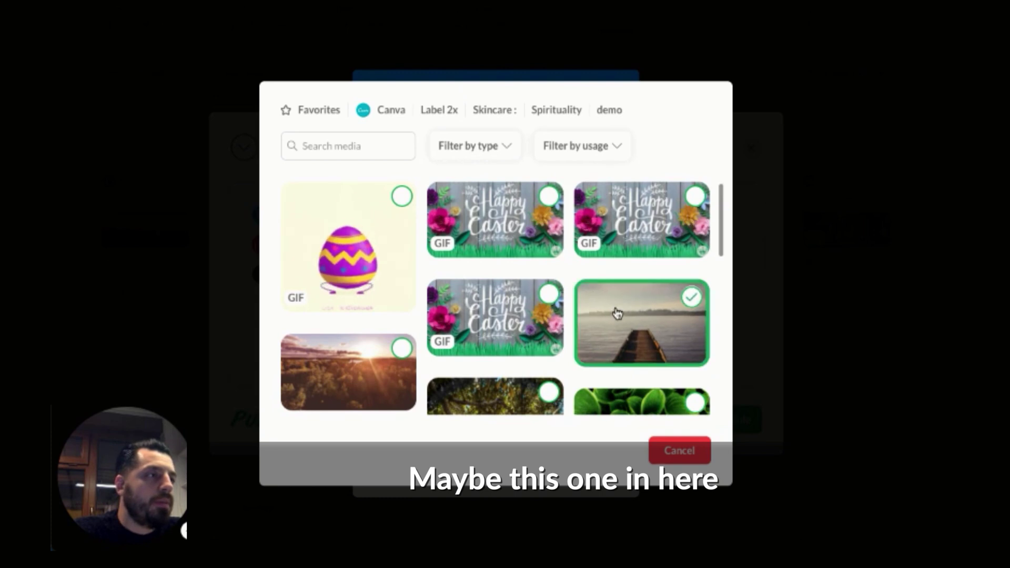
pyautogui.click(671, 450)
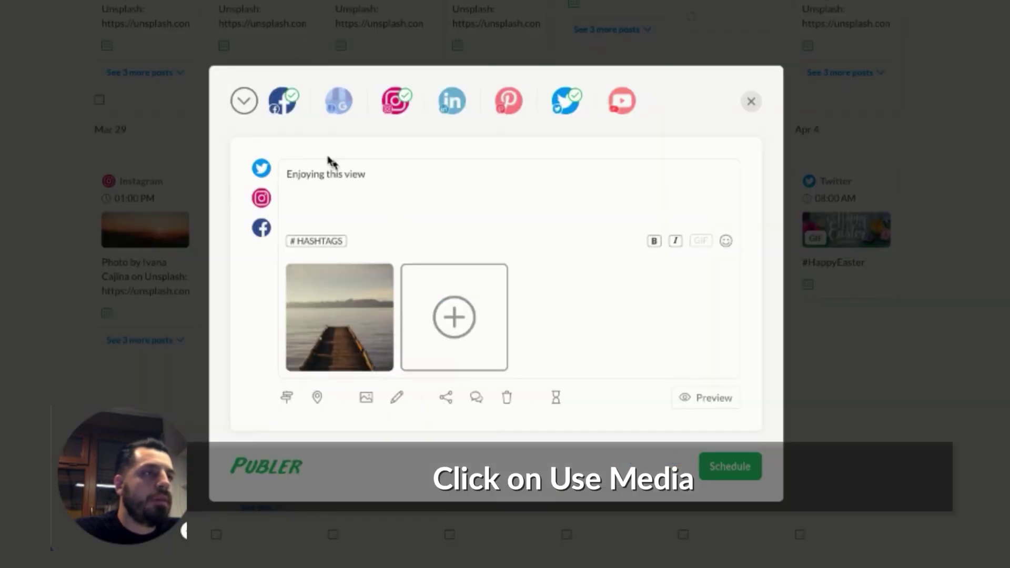
# Step: Schedule the post for Apr 2 at 12:00 PM
pyautogui.click(726, 467)
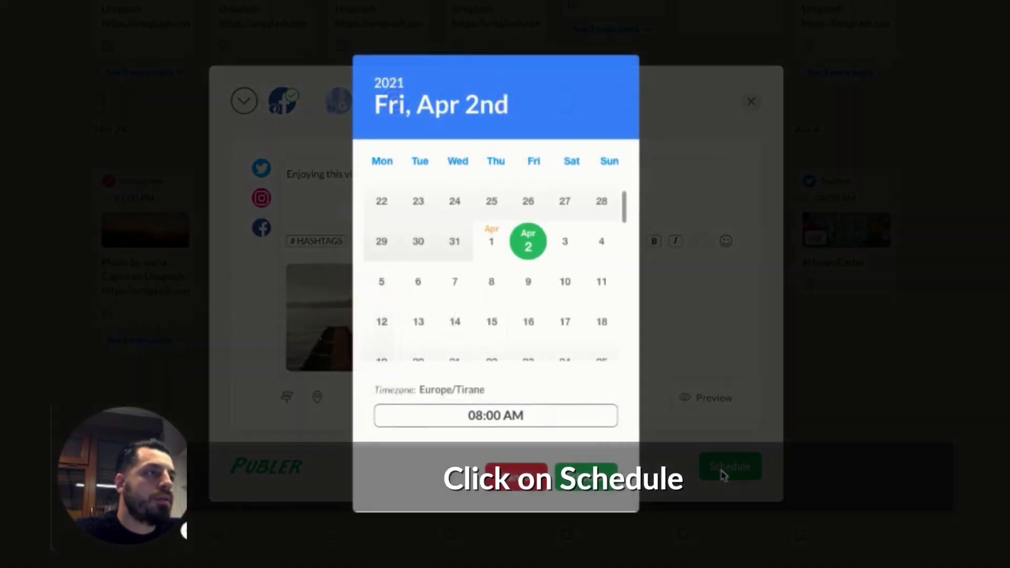
pyautogui.click(513, 414)
pyautogui.write('12')
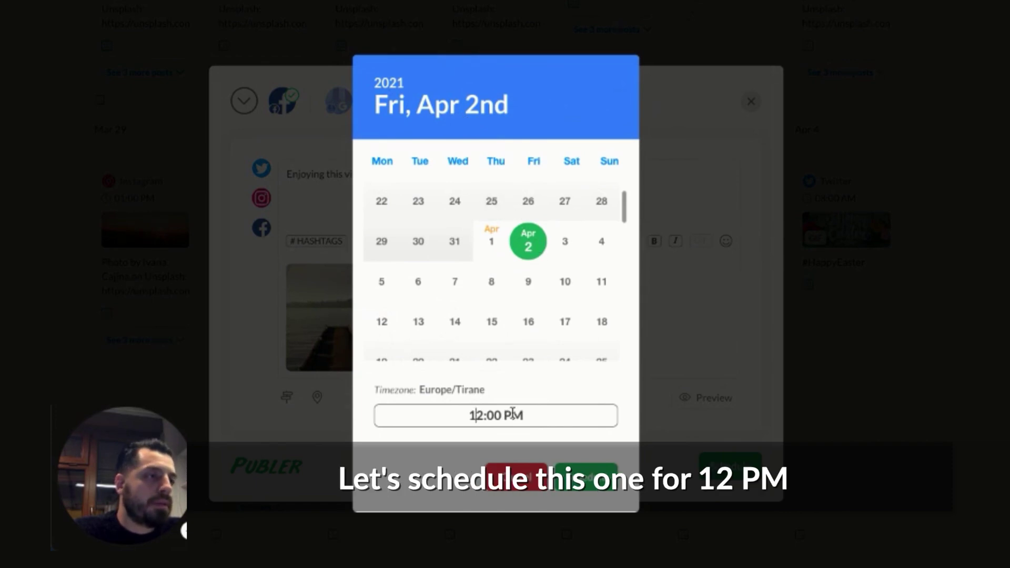
pyautogui.click(600, 479)
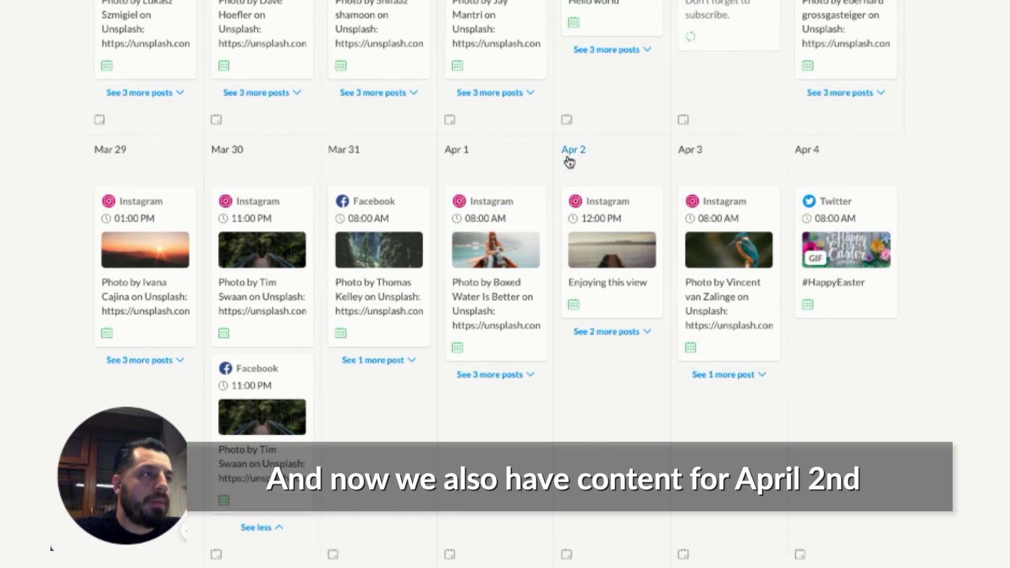
# Step: Return to the top of the calendar and check the post-type and team-member filter lists
pyautogui.scroll(3, 594, 432)
pyautogui.scroll(15, 593, 433)
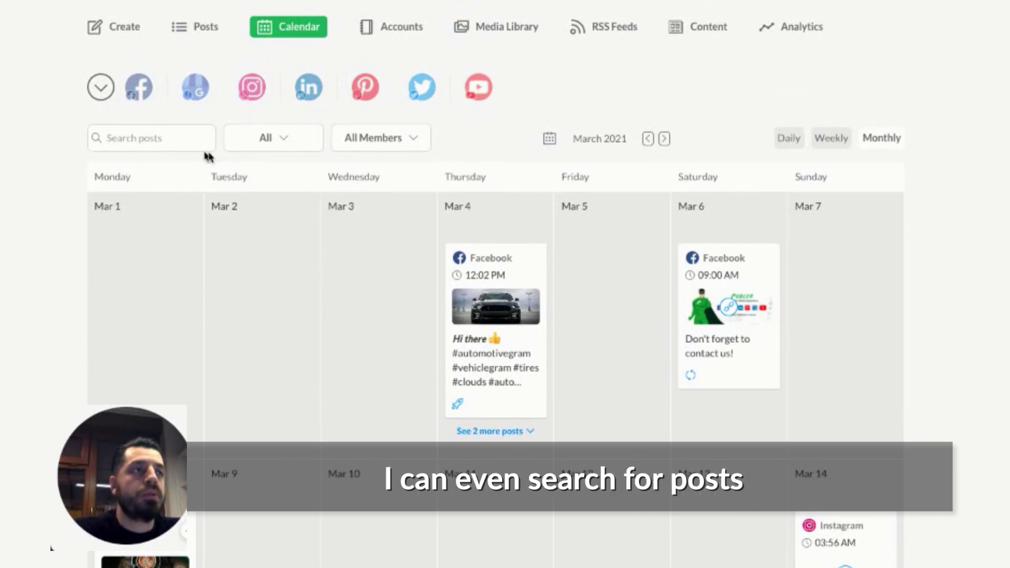
pyautogui.click(291, 145)
pyautogui.click(388, 141)
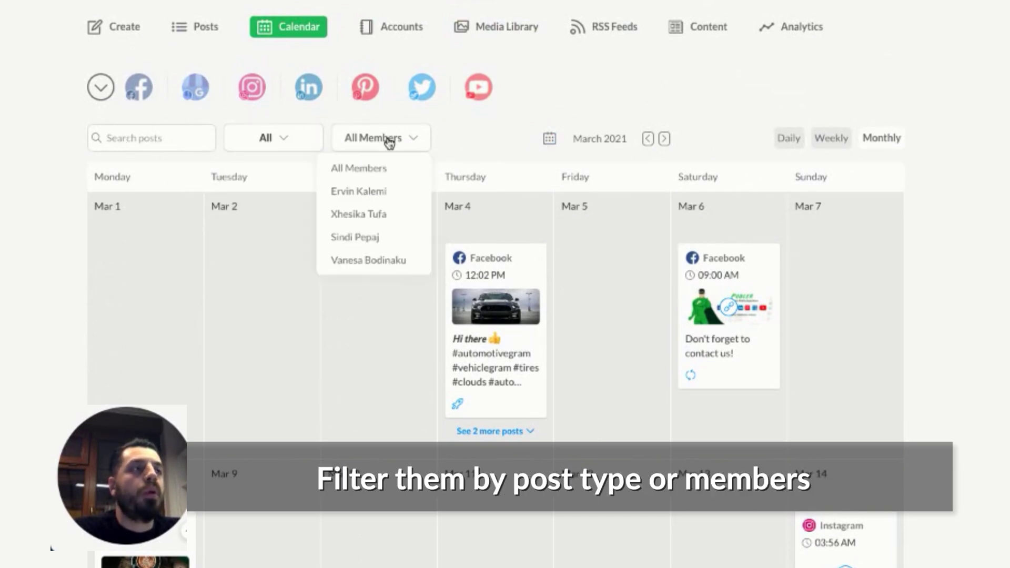
pyautogui.click(387, 140)
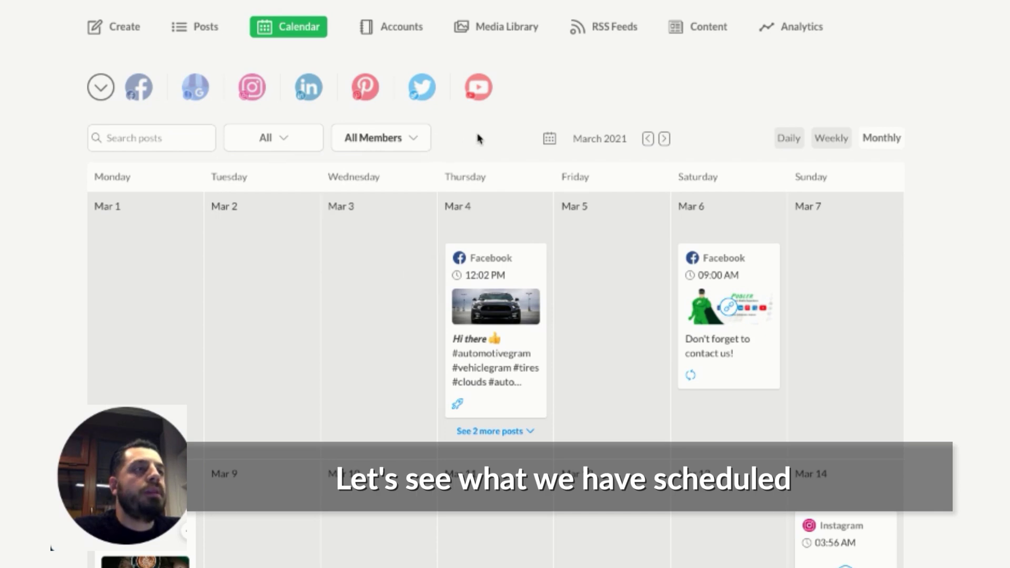
# Step: Filter the calendar to show only Instagram posts
pyautogui.click(253, 89)
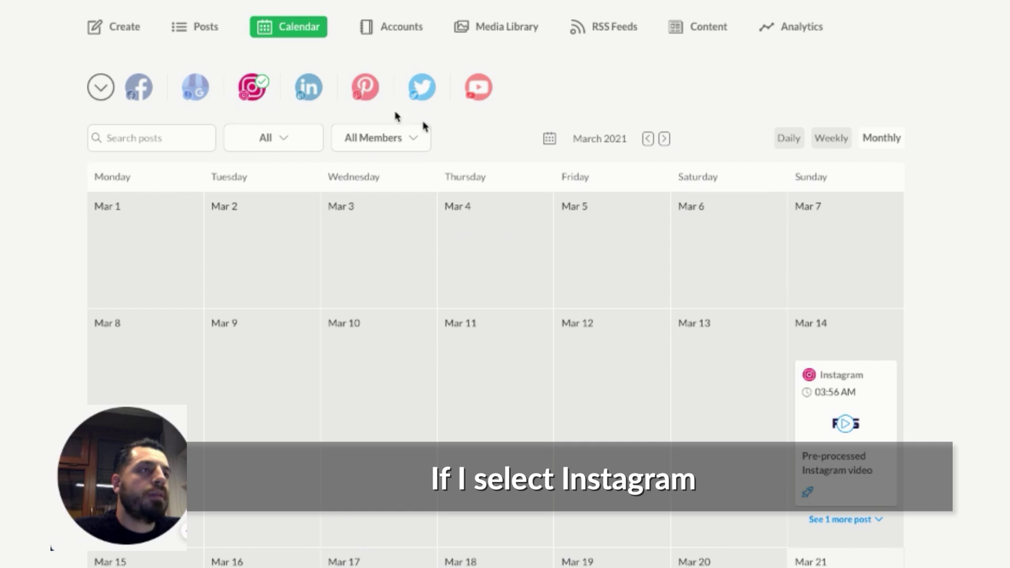
pyautogui.scroll(-12, 489, 145)
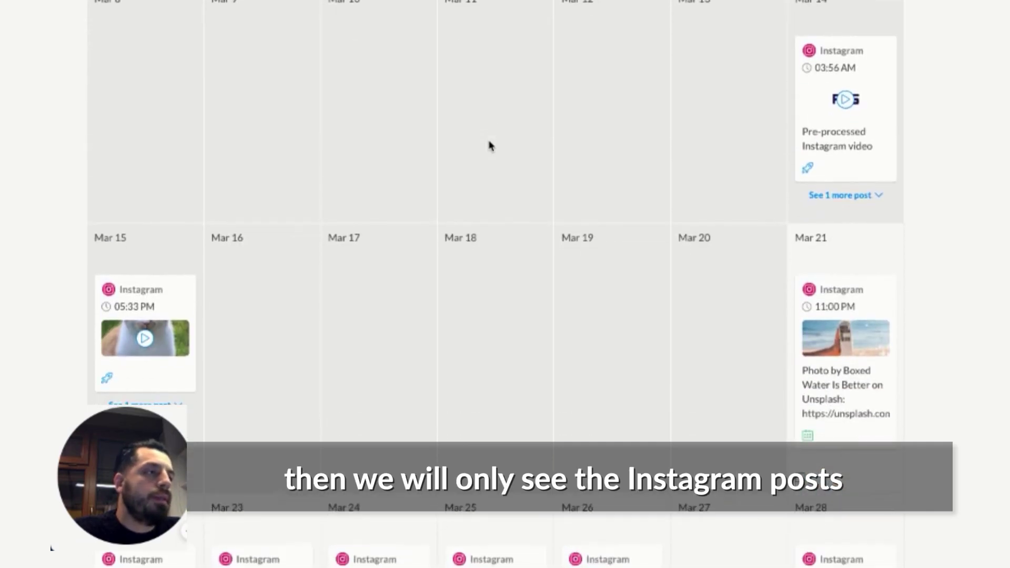
pyautogui.scroll(12, 489, 146)
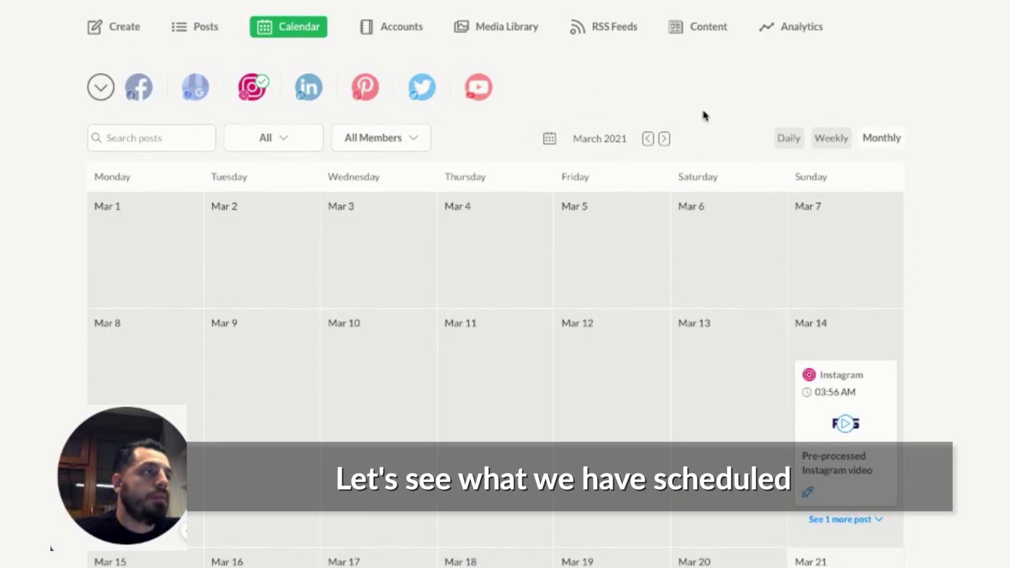
# Step: Move the monthly calendar to April 2021 and look over its posts
pyautogui.click(664, 139)
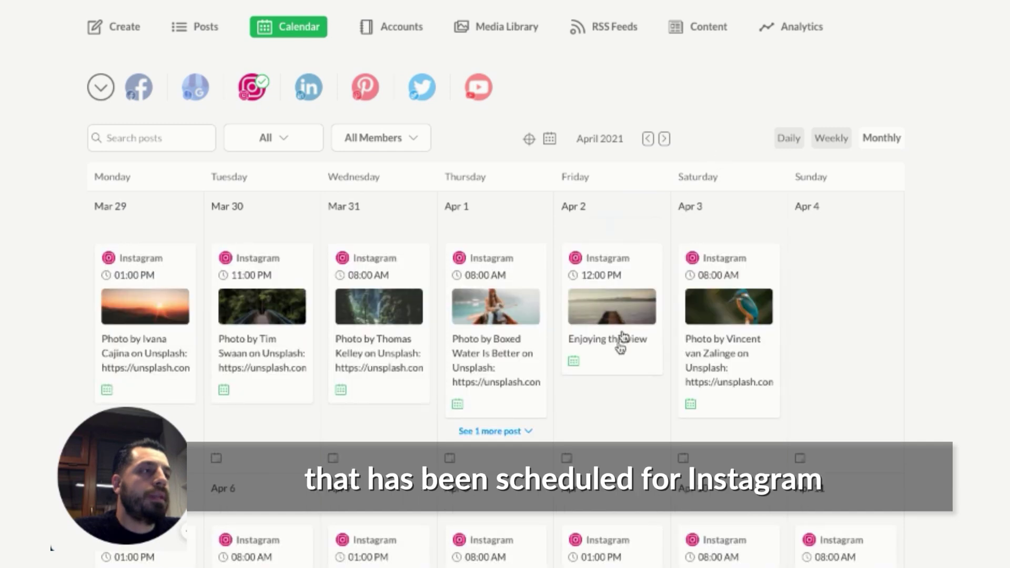
pyautogui.scroll(-5, 615, 405)
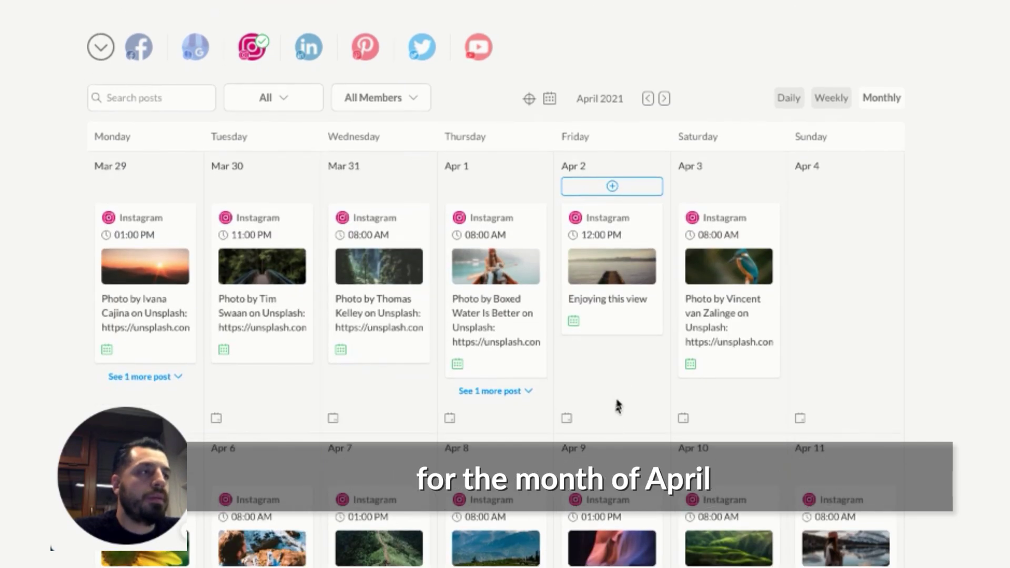
pyautogui.scroll(3, 626, 370)
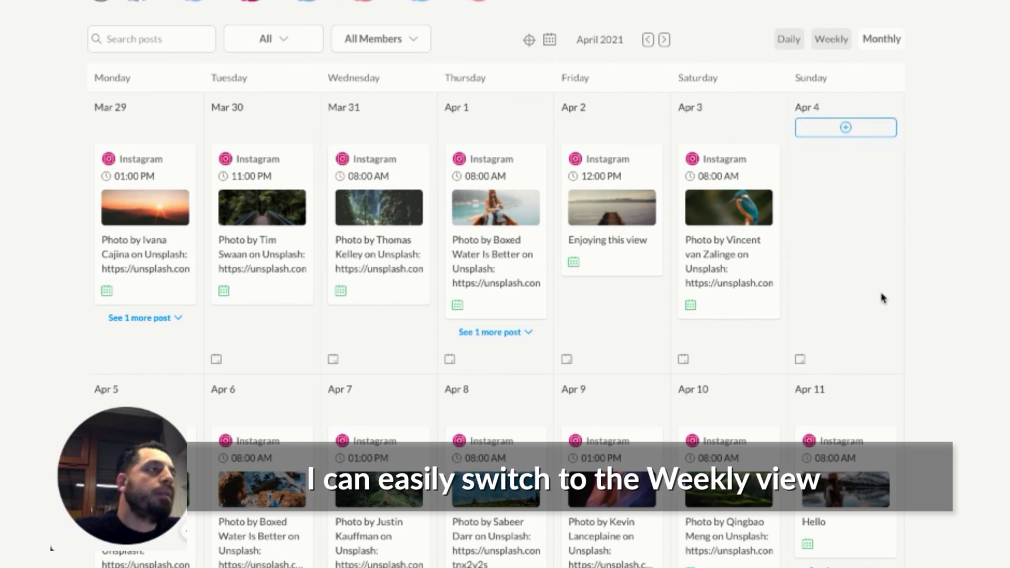
# Step: Switch to weekly view and step back two weeks to Apr 5 – Apr 11
pyautogui.click(833, 41)
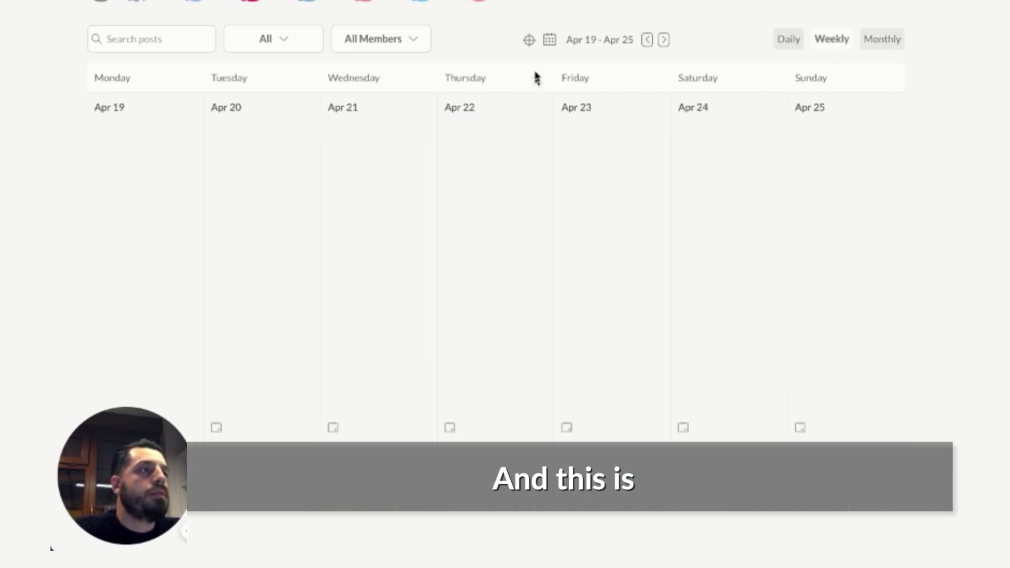
pyautogui.click(647, 42)
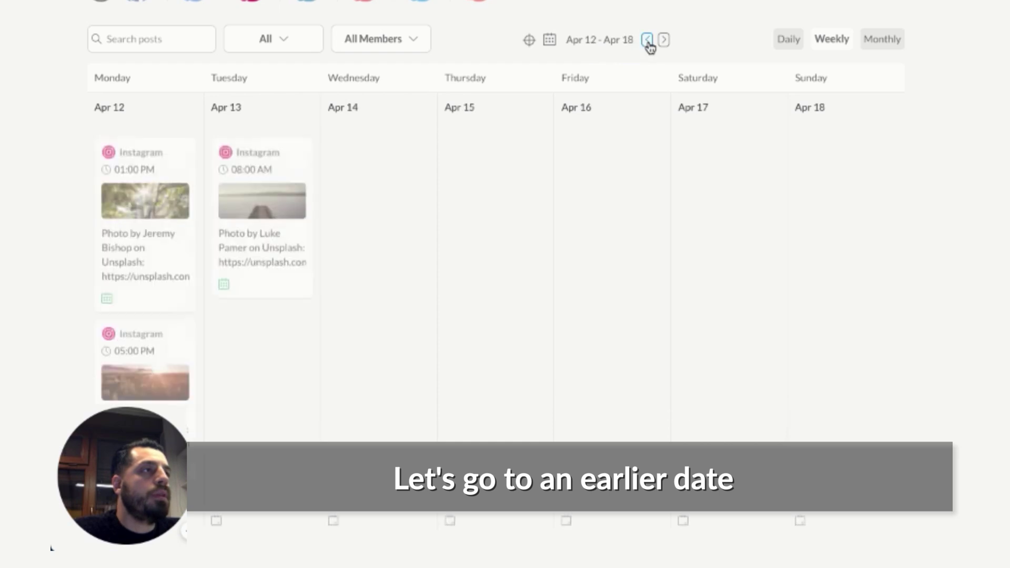
pyautogui.click(648, 41)
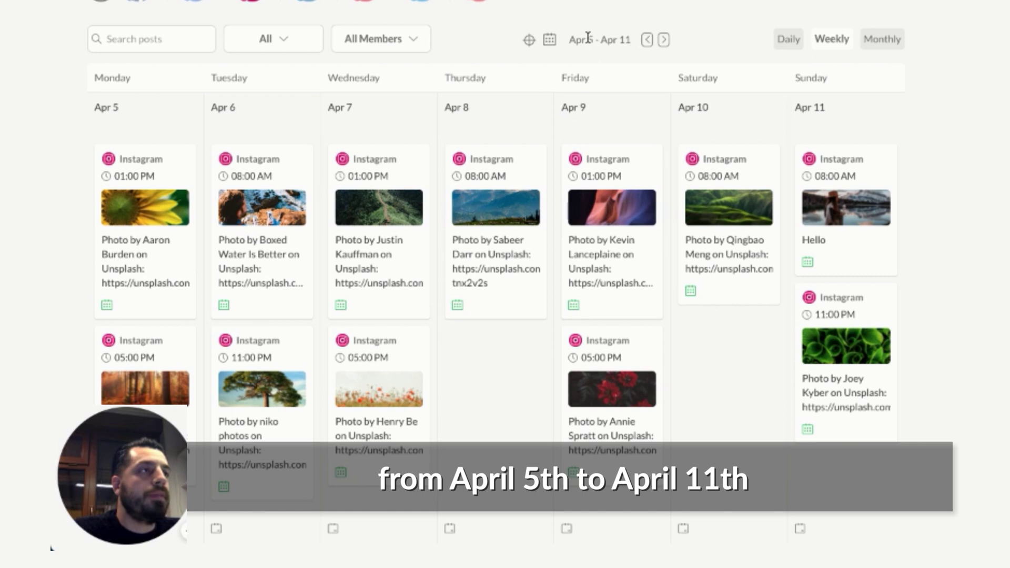
pyautogui.scroll(-2, 713, 372)
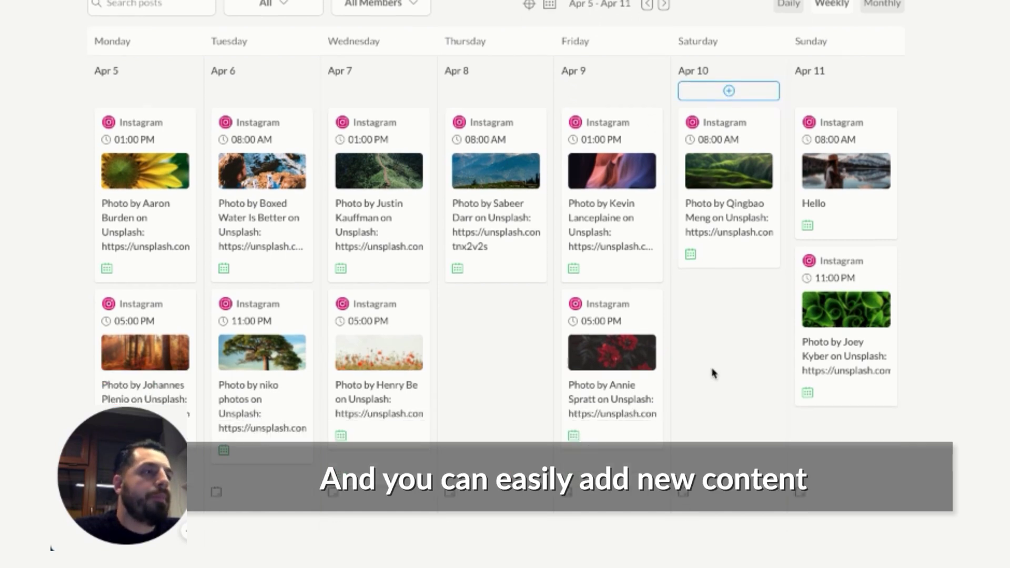
pyautogui.scroll(1, 712, 372)
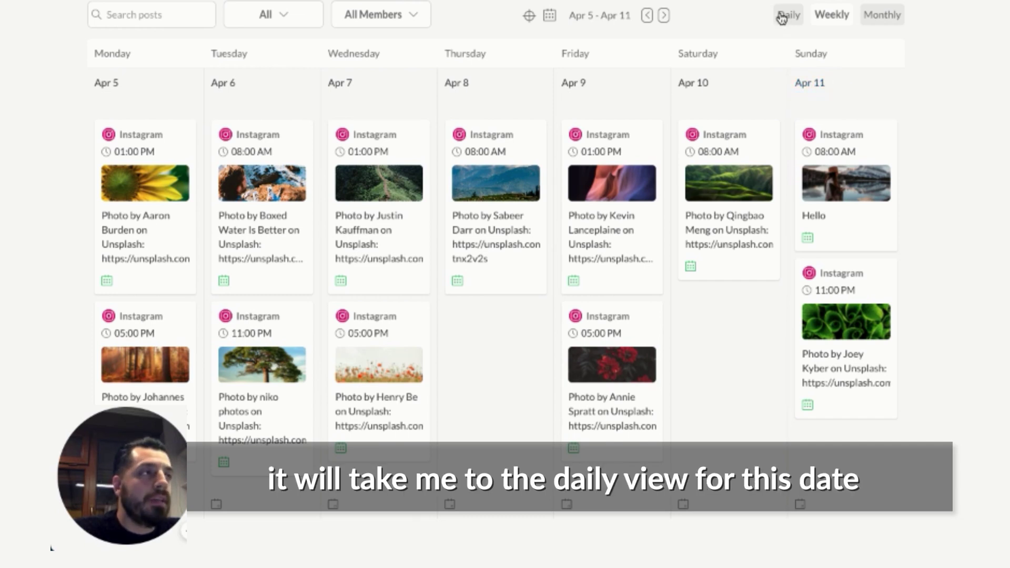
# Step: Switch to the Sunday, Apr 11, 2021 daily view and preview the 08:00 AM Instagram post 'Hello'
pyautogui.click(817, 84)
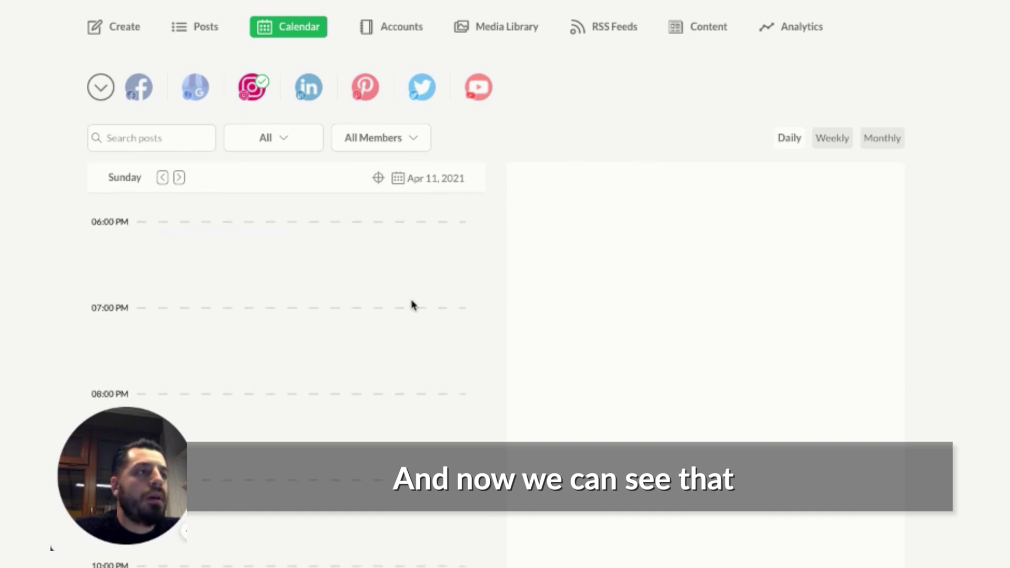
pyautogui.scroll(-10, 414, 305)
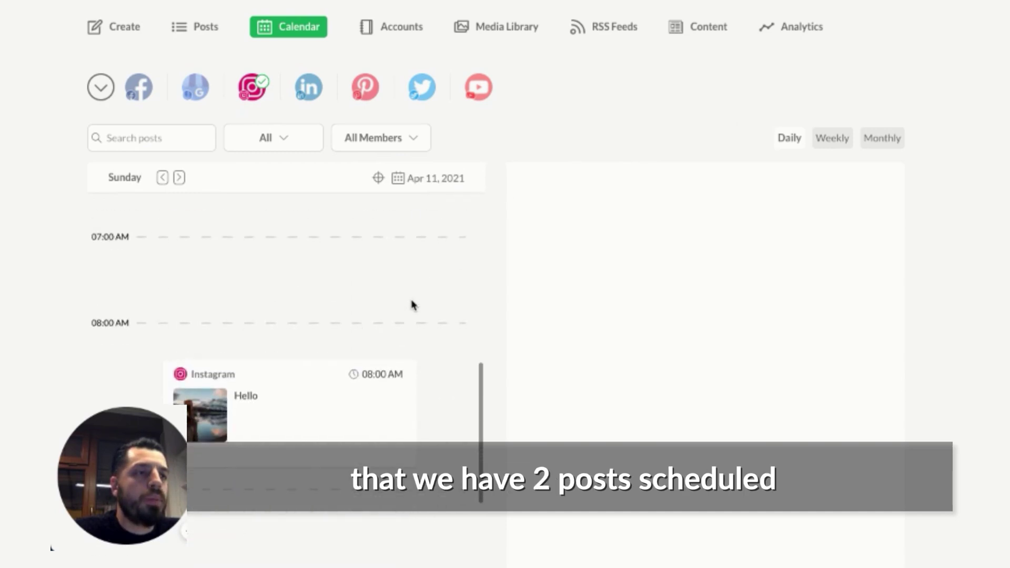
pyautogui.click(263, 418)
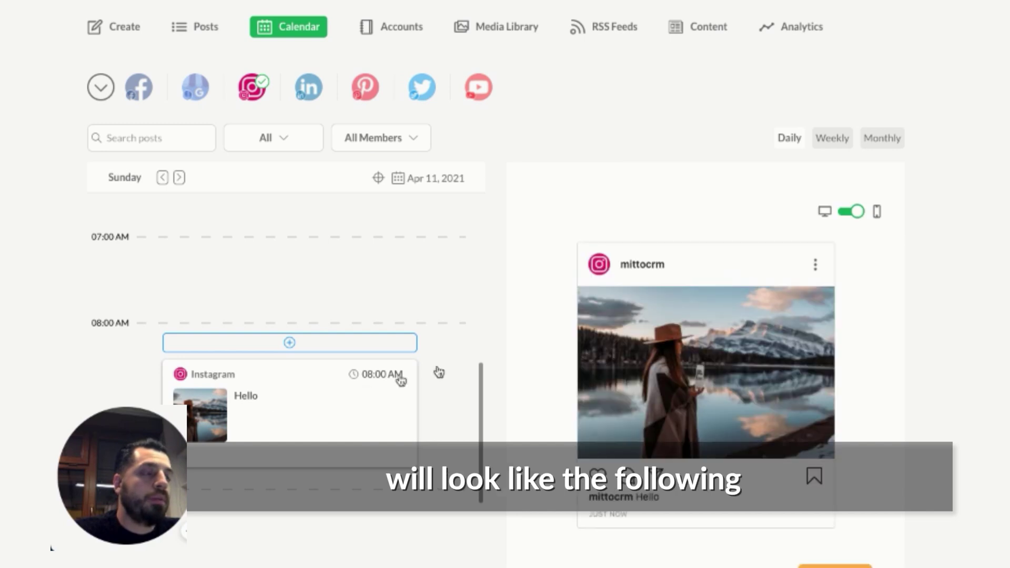
pyautogui.scroll(-15, 470, 410)
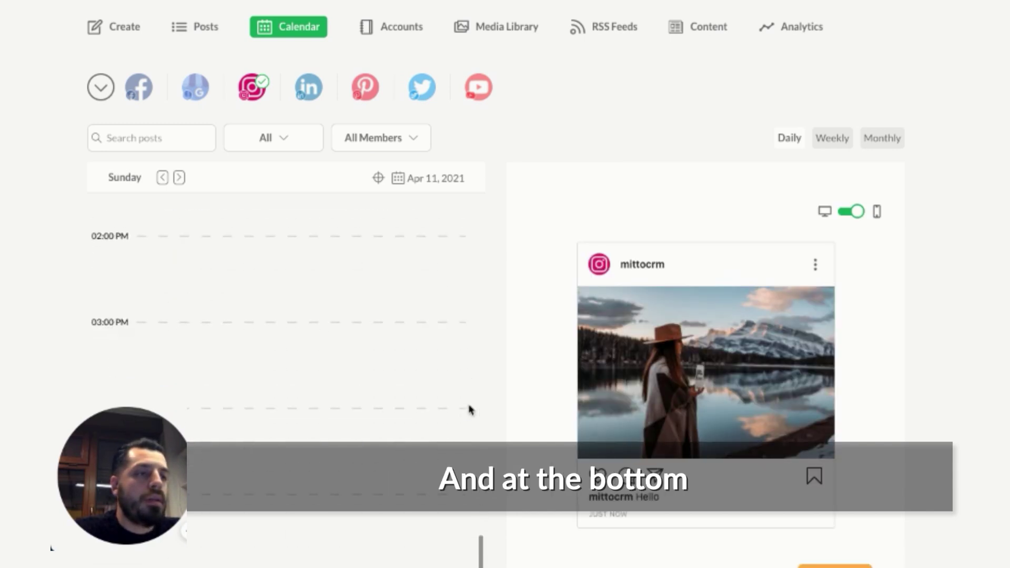
pyautogui.scroll(-2, 470, 410)
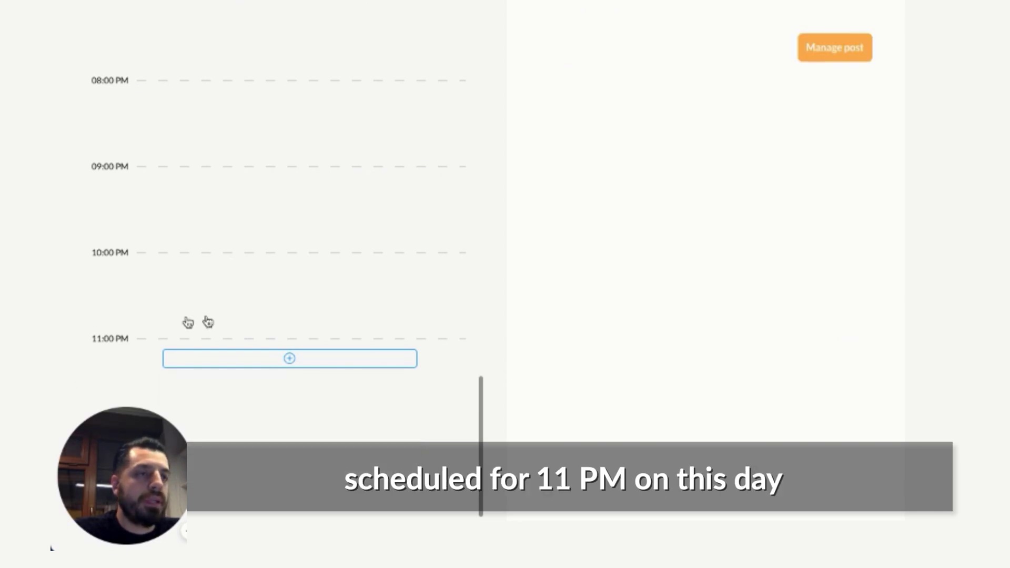
pyautogui.scroll(10, 494, 331)
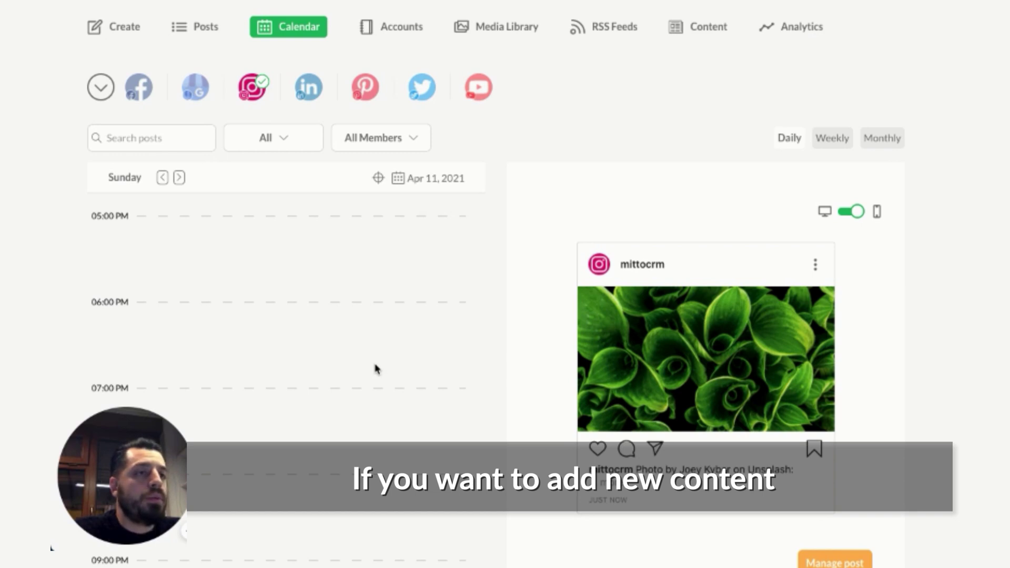
pyautogui.scroll(2, 375, 369)
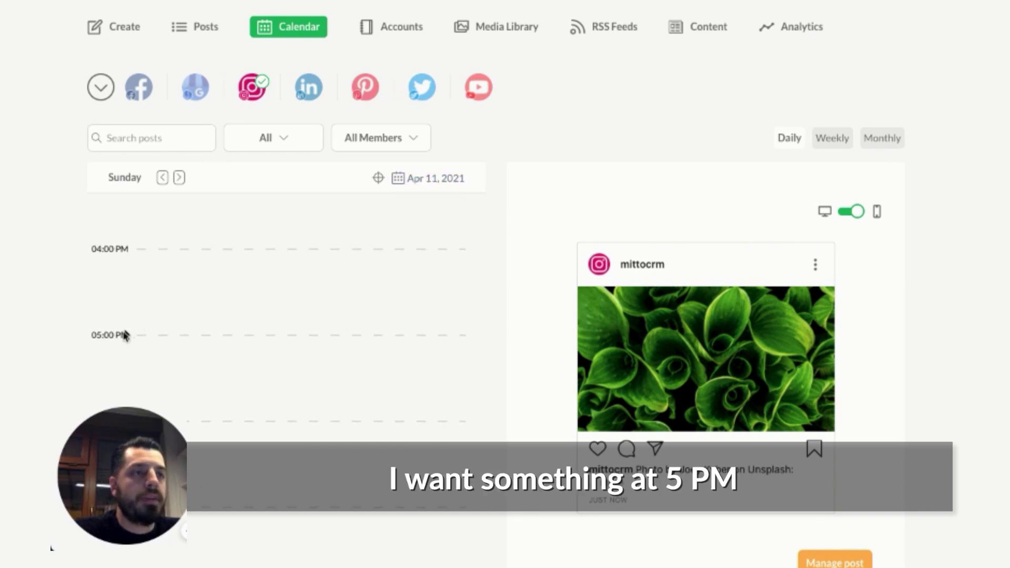
pyautogui.moveTo(266, 362)
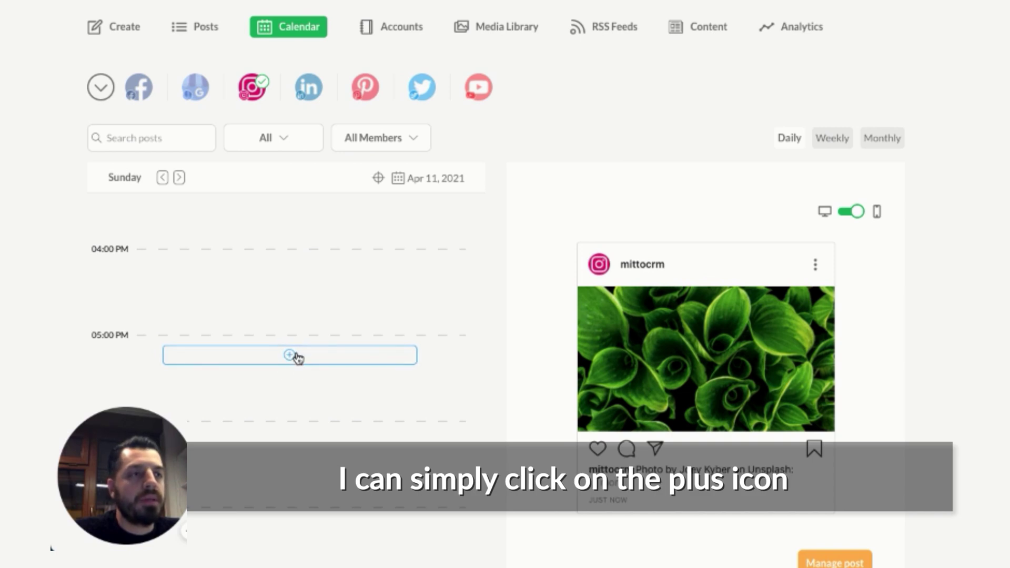